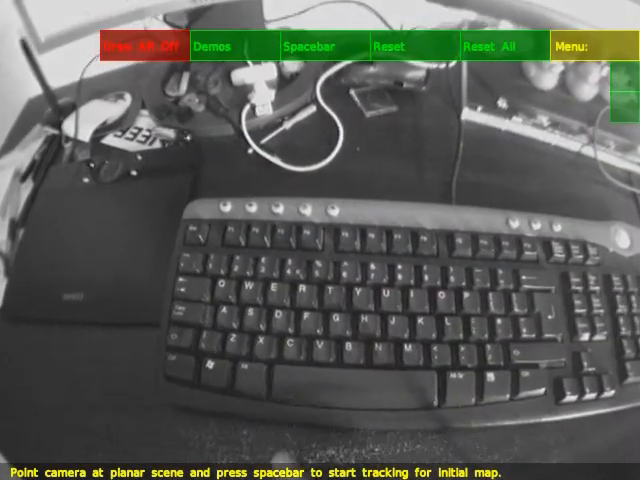
# Step: Begin stereo initialisation of the first map on the keyboard scene
pyautogui.press('space')
pyautogui.press('space')
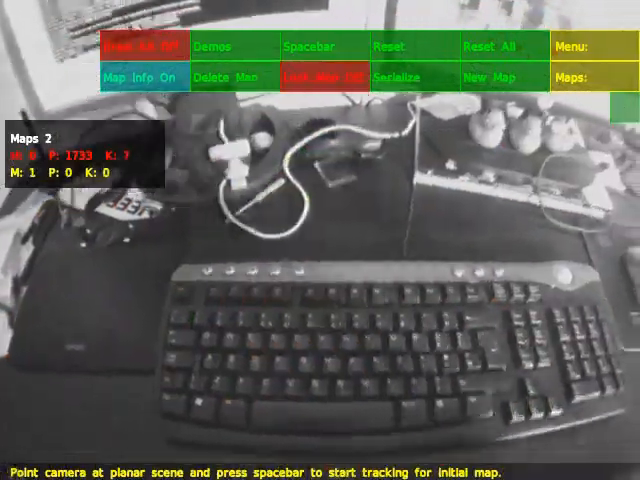
# Step: Capture the second view and finish initialising the second desk map
pyautogui.press('space')
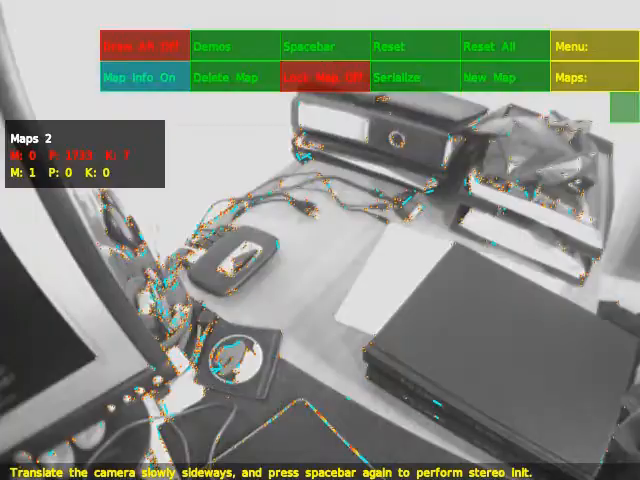
pyautogui.press('space')
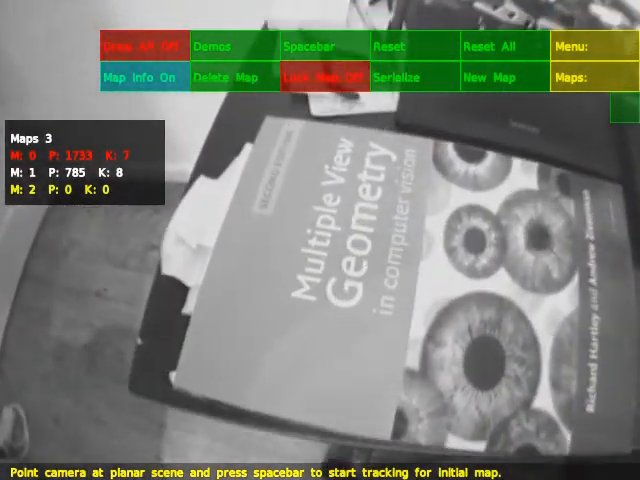
# Step: Initialise a third map on the Multiple View Geometry book from two views
pyautogui.press('space')
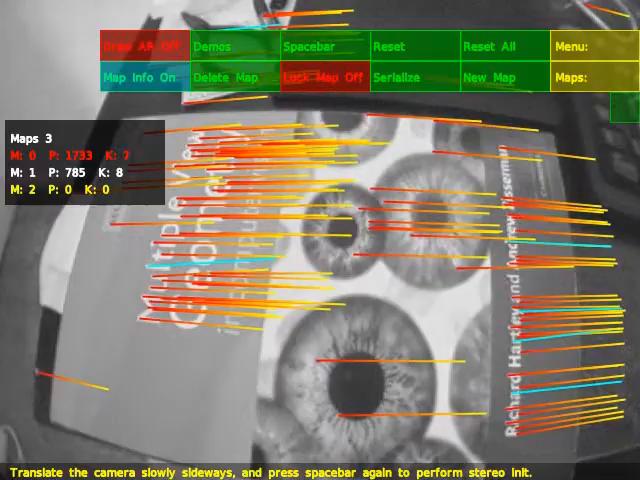
pyautogui.press('space')
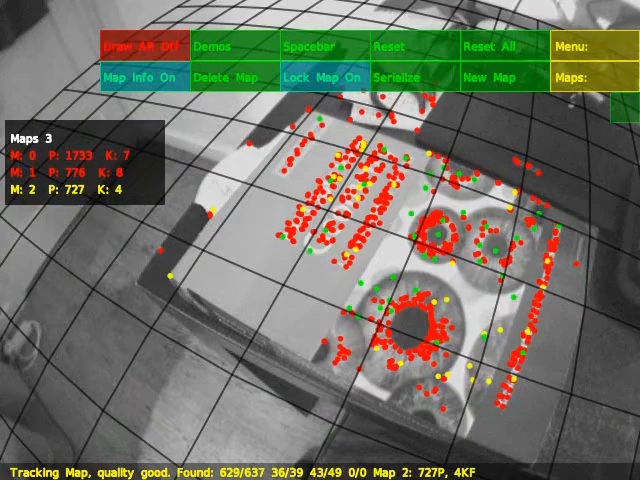
# Step: Hide map info, enable Draw AR, start the Models demo and show a shape category
pyautogui.click(145, 77)
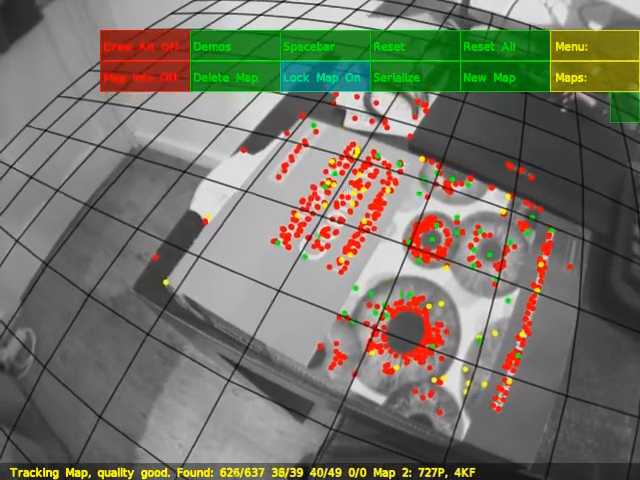
pyautogui.click(580, 77)
pyautogui.click(145, 46)
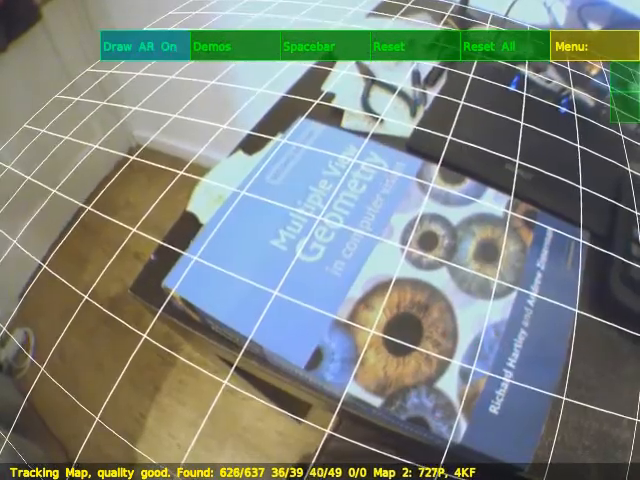
pyautogui.click(235, 46)
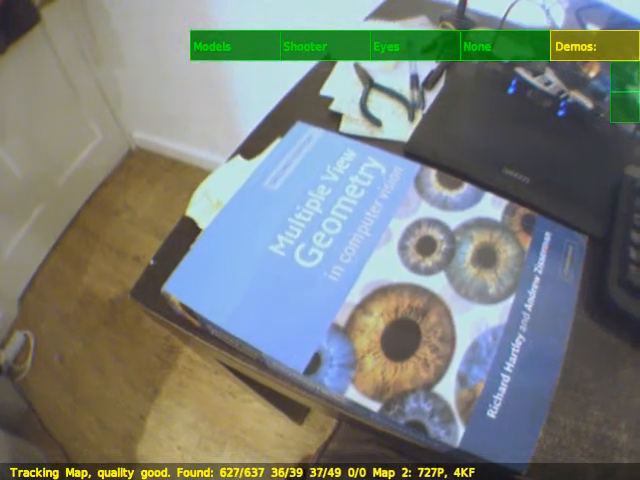
pyautogui.click(212, 46)
pyautogui.click(43, 216)
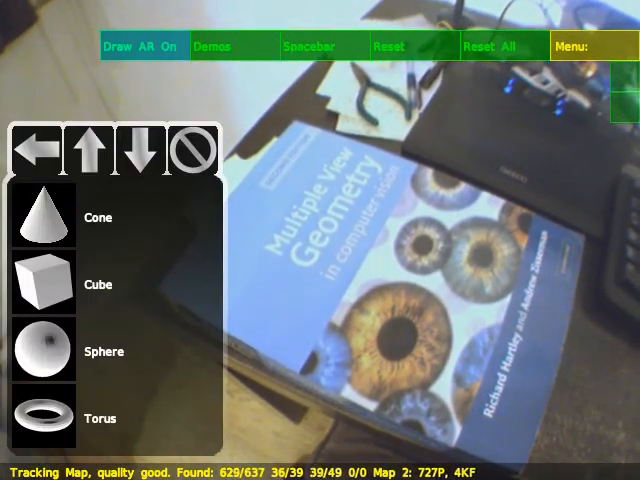
# Step: Place a scaled-down cone and a torus on the book, nudging the torus beside the cone
pyautogui.click(43, 216)
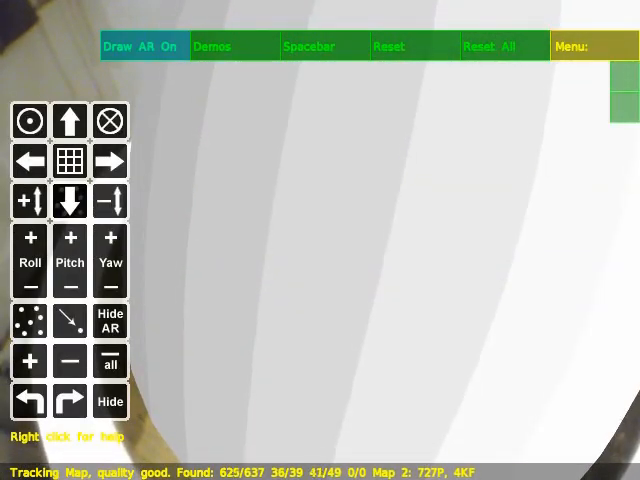
pyautogui.click(110, 201)
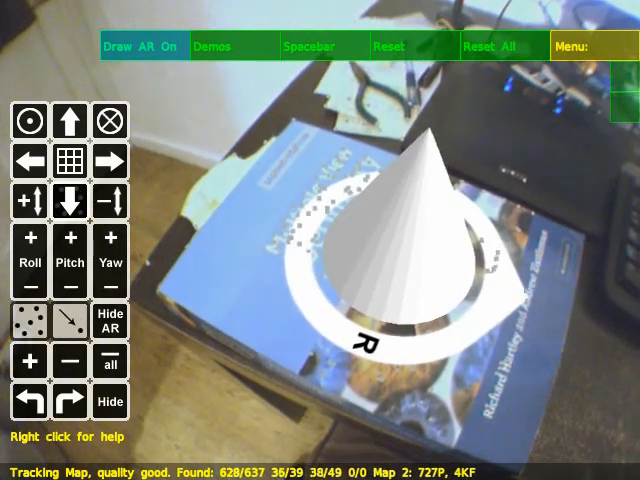
pyautogui.click(30, 401)
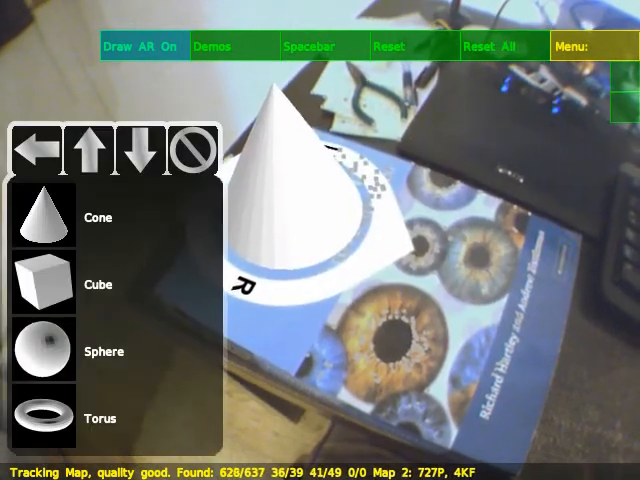
pyautogui.click(43, 418)
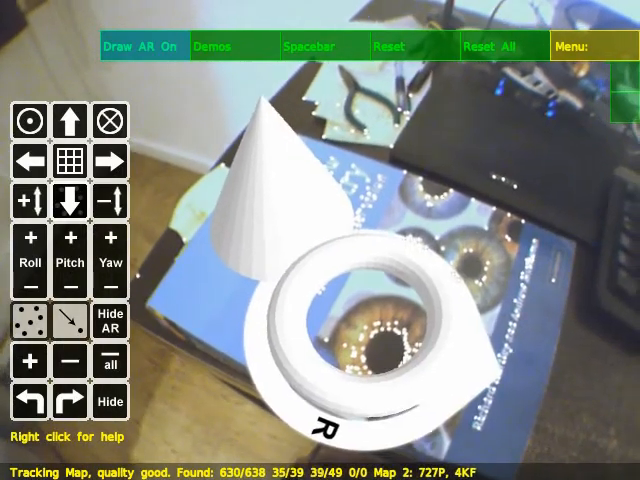
pyautogui.click(69, 121)
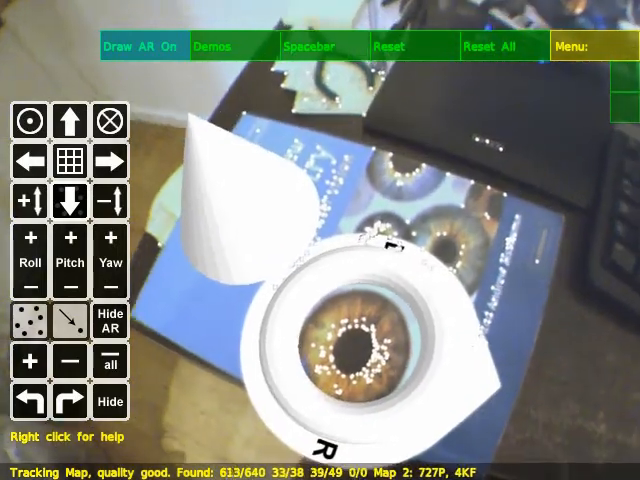
pyautogui.click(30, 161)
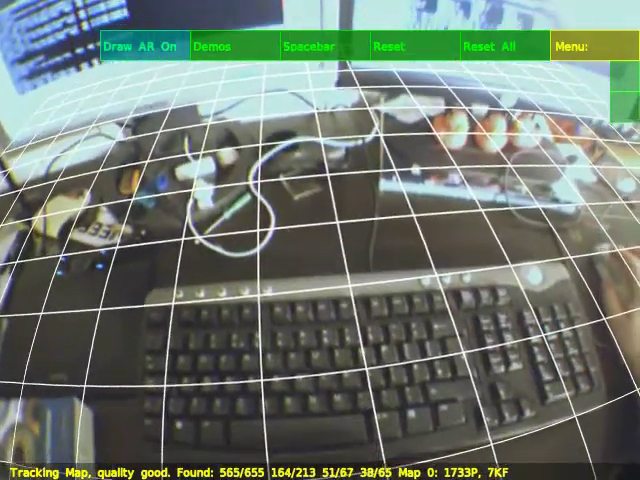
# Step: Start the Shooter demo and fire at the magenta, blue, gold and orange balls
pyautogui.click(235, 46)
pyautogui.click(305, 46)
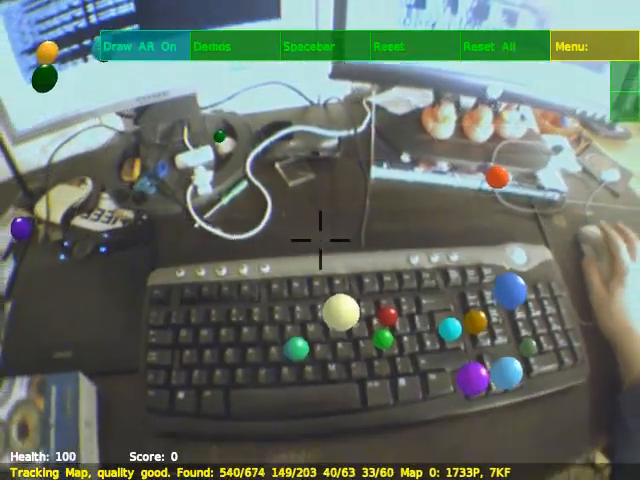
pyautogui.press('space')
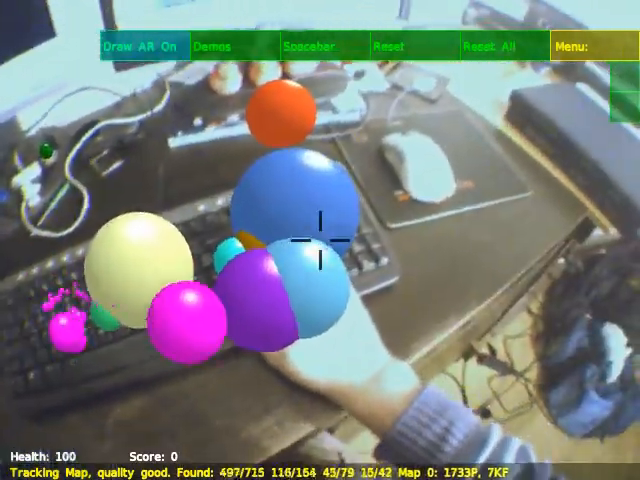
pyautogui.press('space')
pyautogui.press('space')
pyautogui.press('space')
pyautogui.press('space')
pyautogui.press('space')
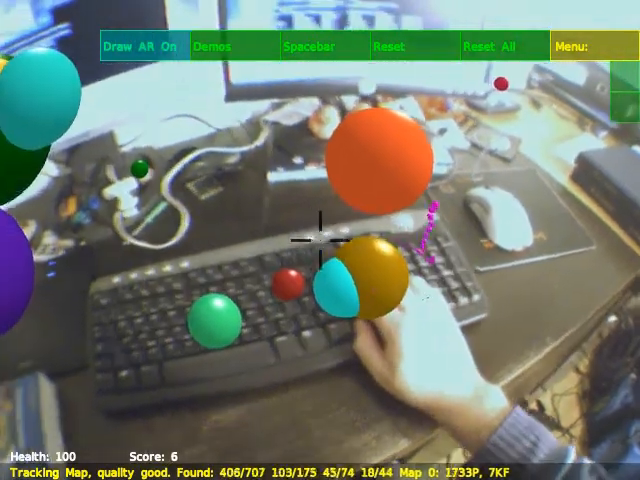
pyautogui.press('space')
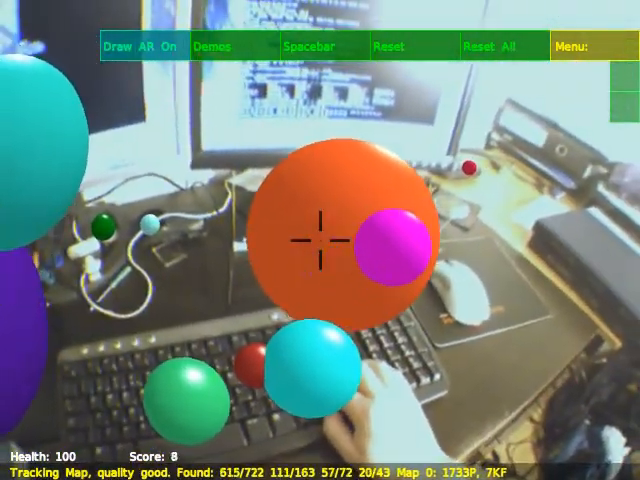
pyautogui.press('space')
pyautogui.press('space')
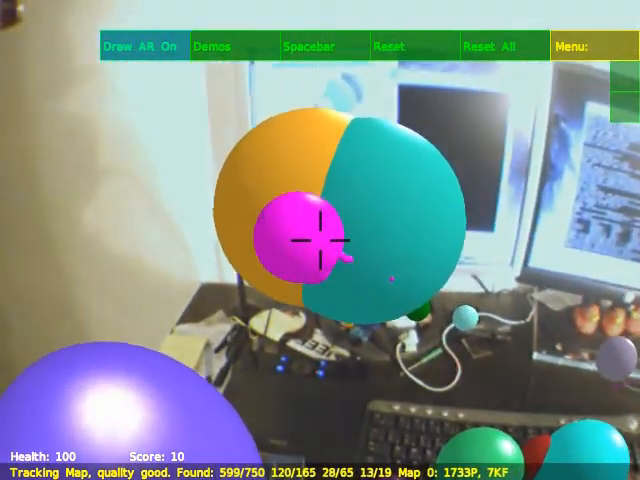
pyautogui.press('space')
pyautogui.press('space')
pyautogui.press('space')
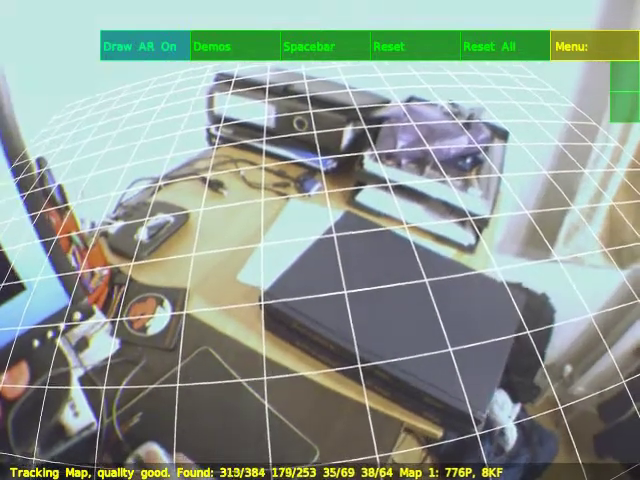
# Step: From Category A place a cube, then add a sphere to the scene
pyautogui.click(235, 46)
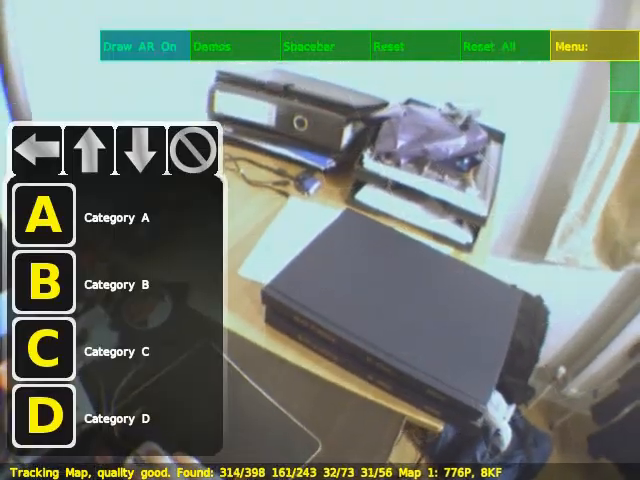
pyautogui.press('a')
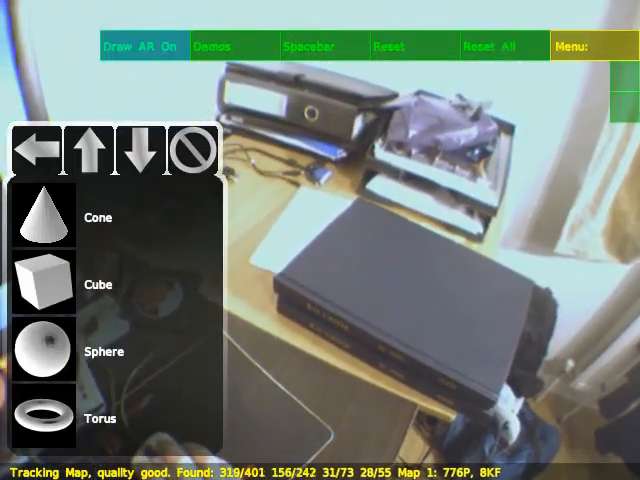
pyautogui.press('b')
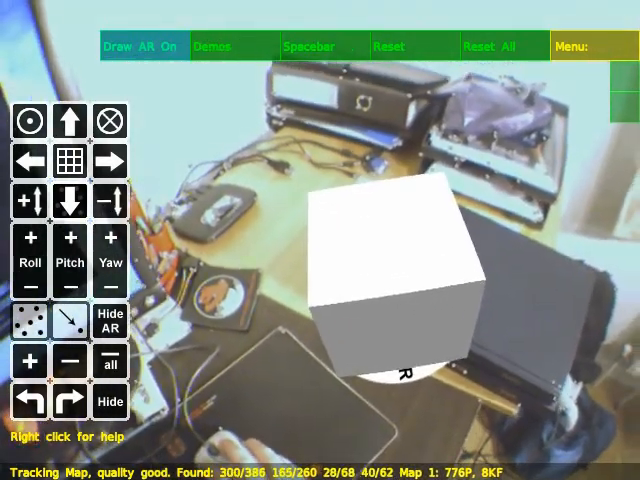
pyautogui.click(30, 361)
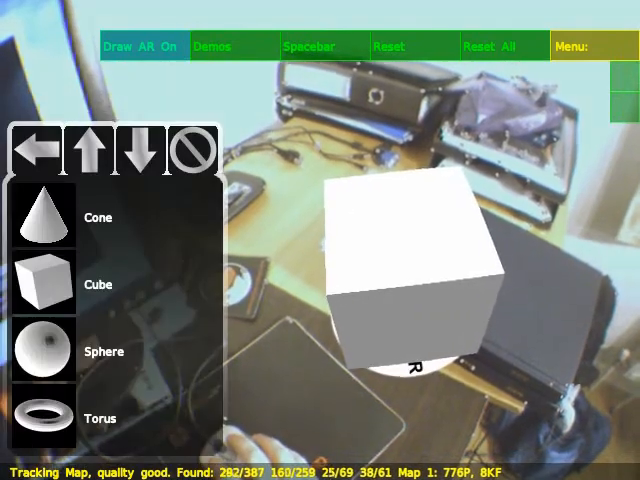
pyautogui.click(50, 350)
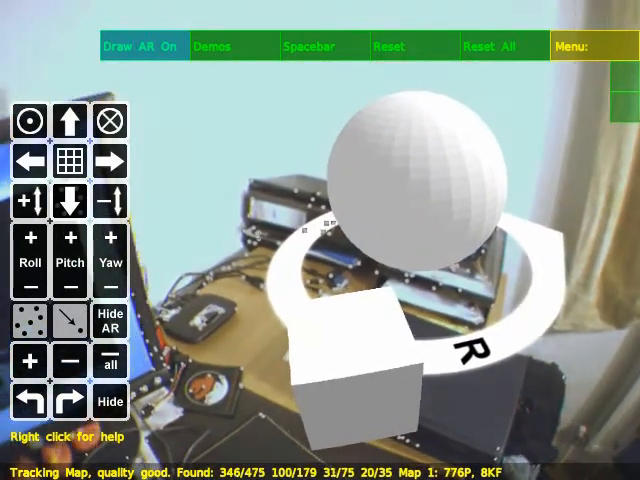
# Step: Add a torus around the sphere, nudge it sideways and hide the edit controls
pyautogui.click(30, 361)
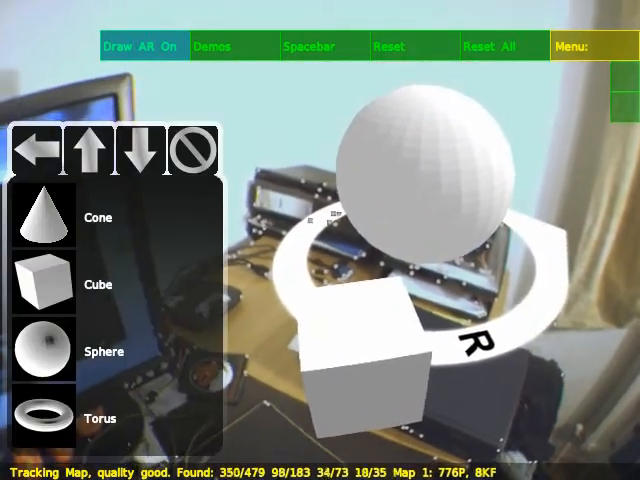
pyautogui.click(44, 418)
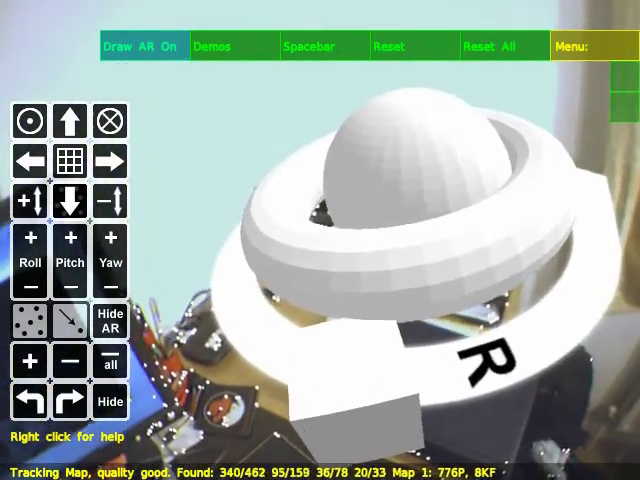
pyautogui.click(110, 161)
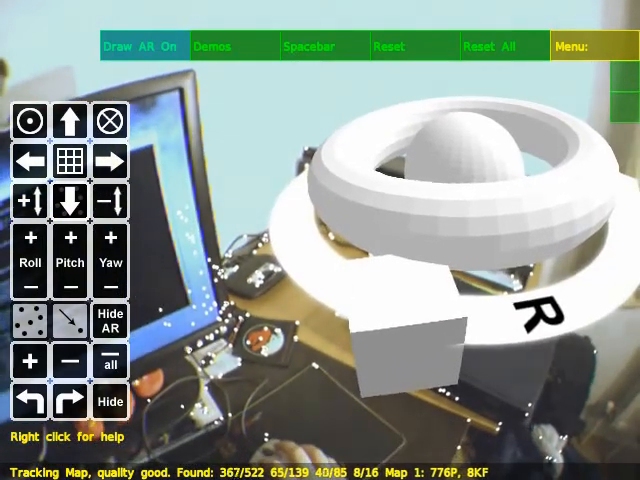
pyautogui.click(110, 401)
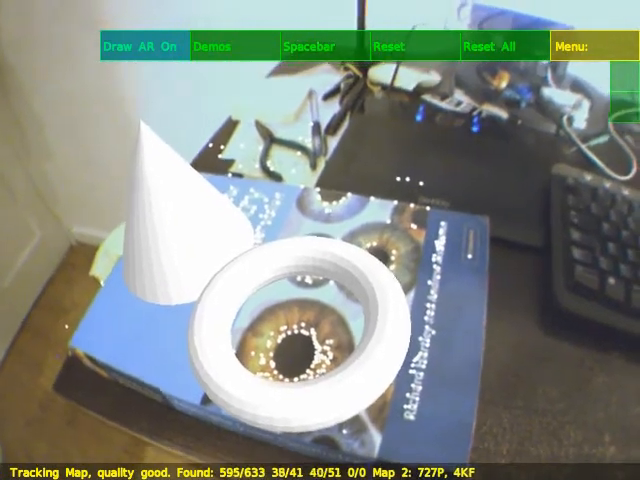
# Step: Show the Maps row and turn on map info listing all stored maps
pyautogui.press('m')
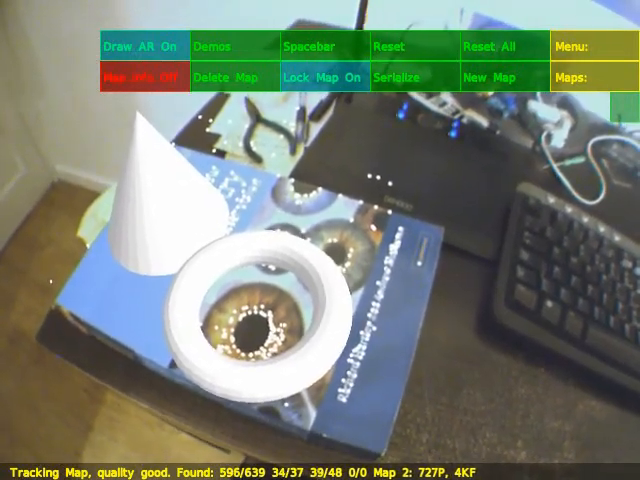
pyautogui.click(145, 77)
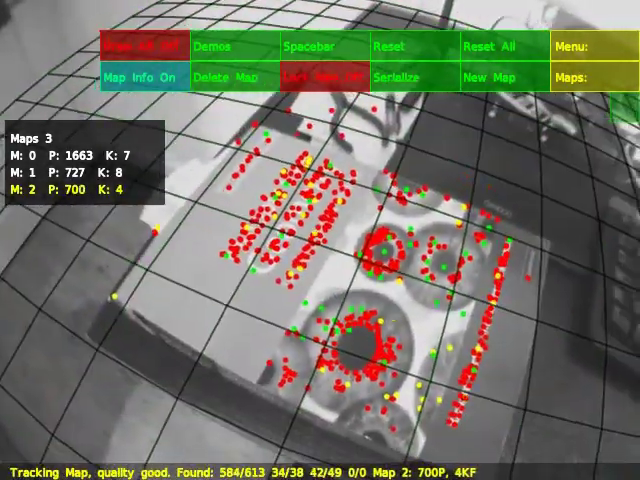
# Step: Enable AR, unlock the map, shoot spheres, hide edit controls, then disable AR drawing
pyautogui.click(140, 46)
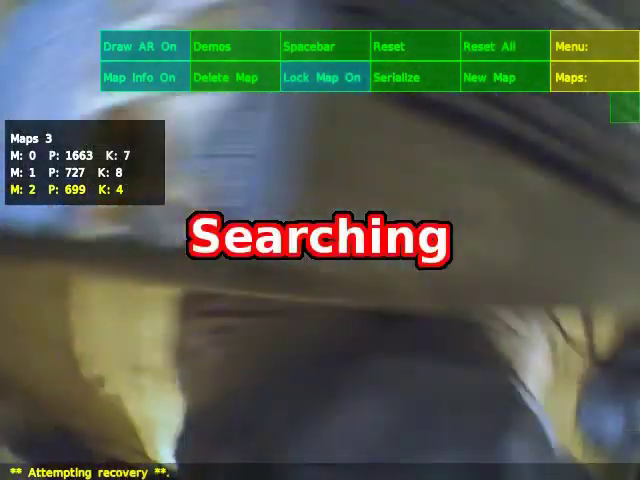
pyautogui.click(325, 77)
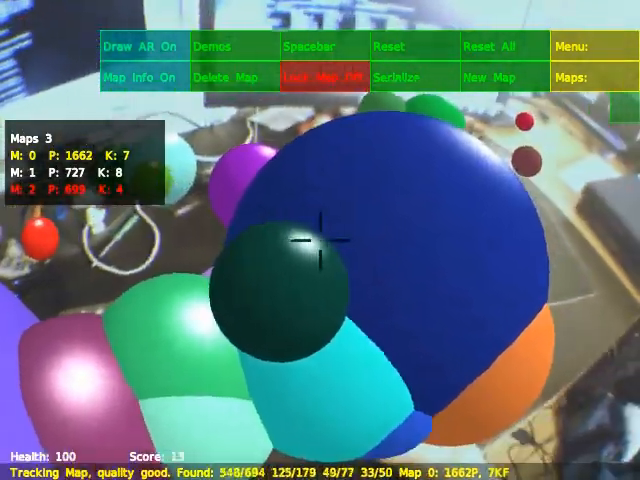
pyautogui.press('space')
pyautogui.press('space')
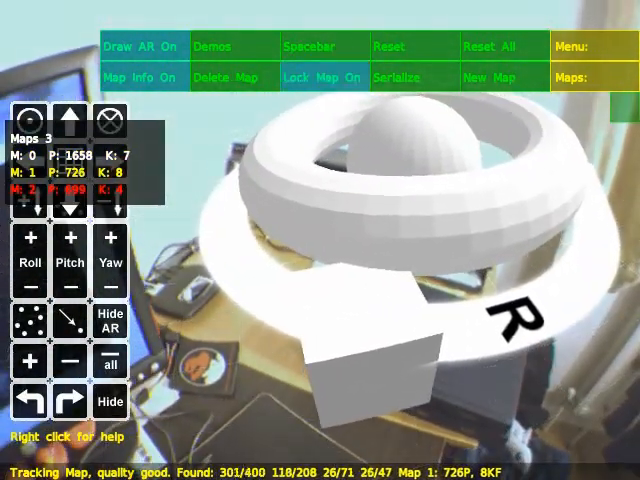
pyautogui.click(110, 401)
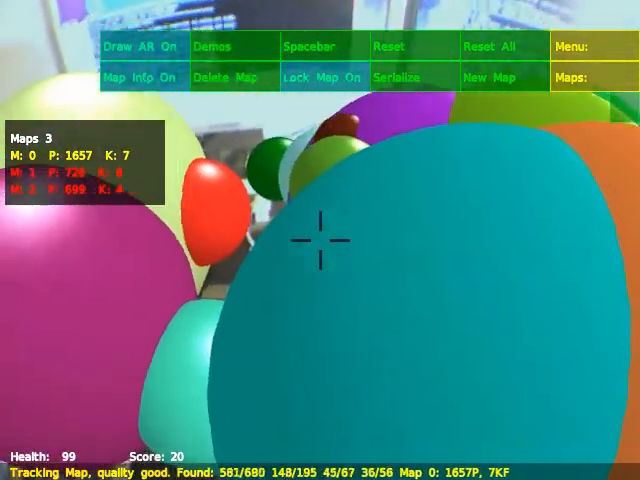
pyautogui.click(140, 46)
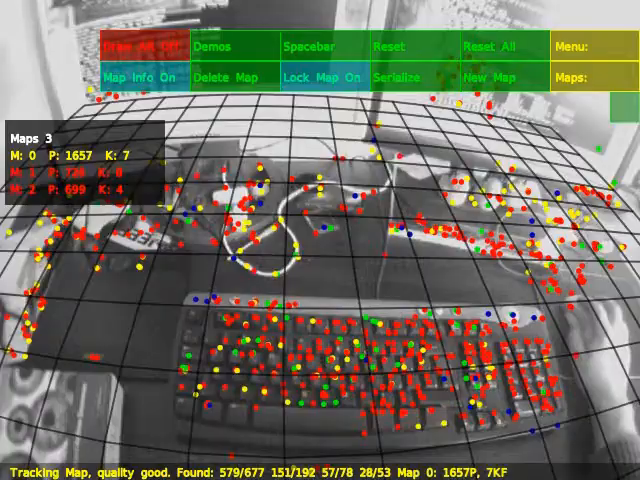
# Step: Enter the 3D map viewer with map info hidden and show the next map's point cloud
pyautogui.click(594, 77)
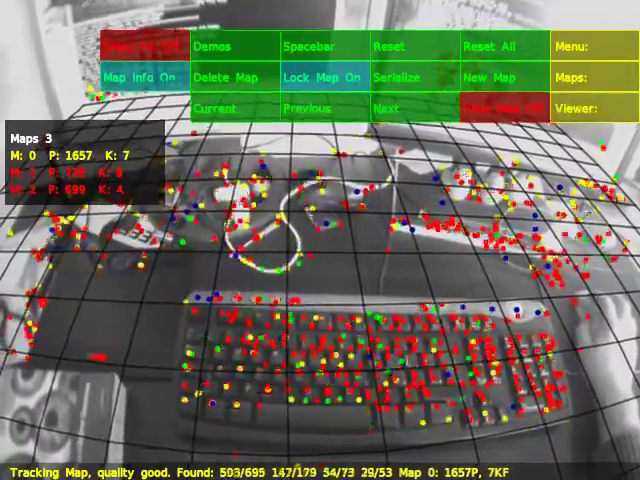
pyautogui.click(505, 108)
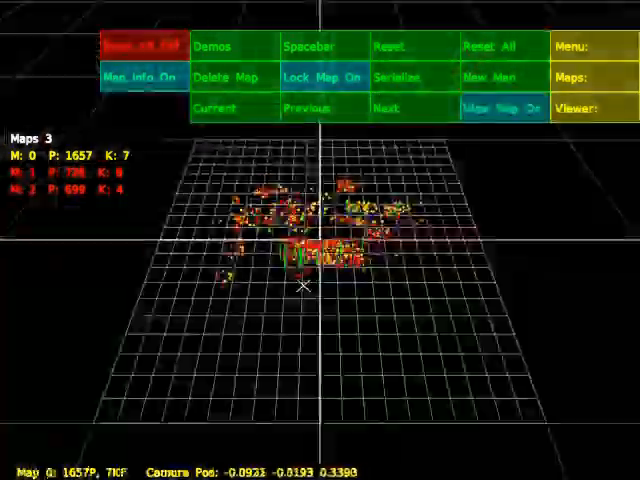
pyautogui.click(145, 77)
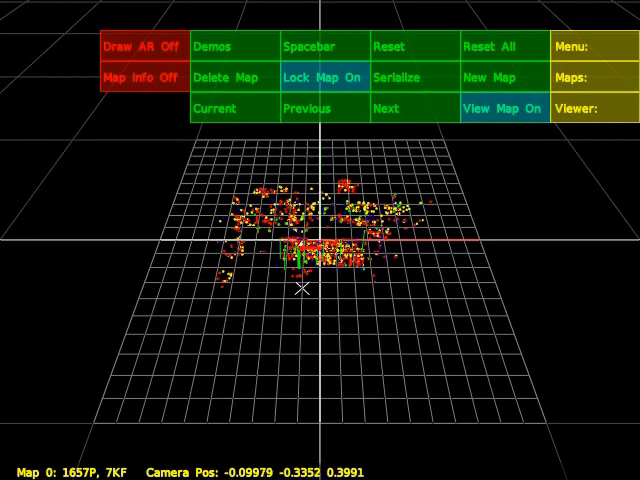
pyautogui.click(386, 108)
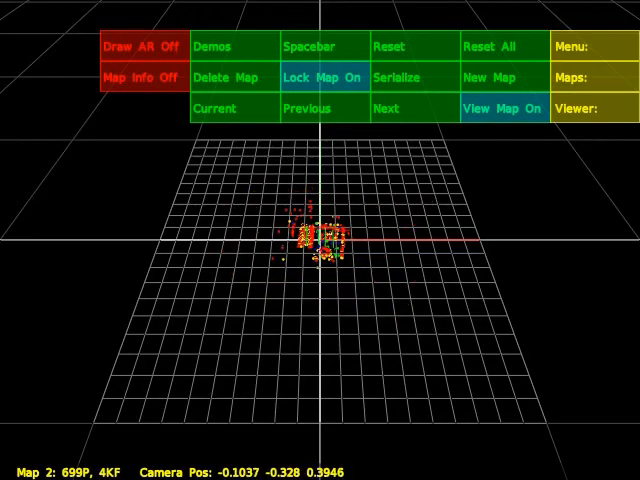